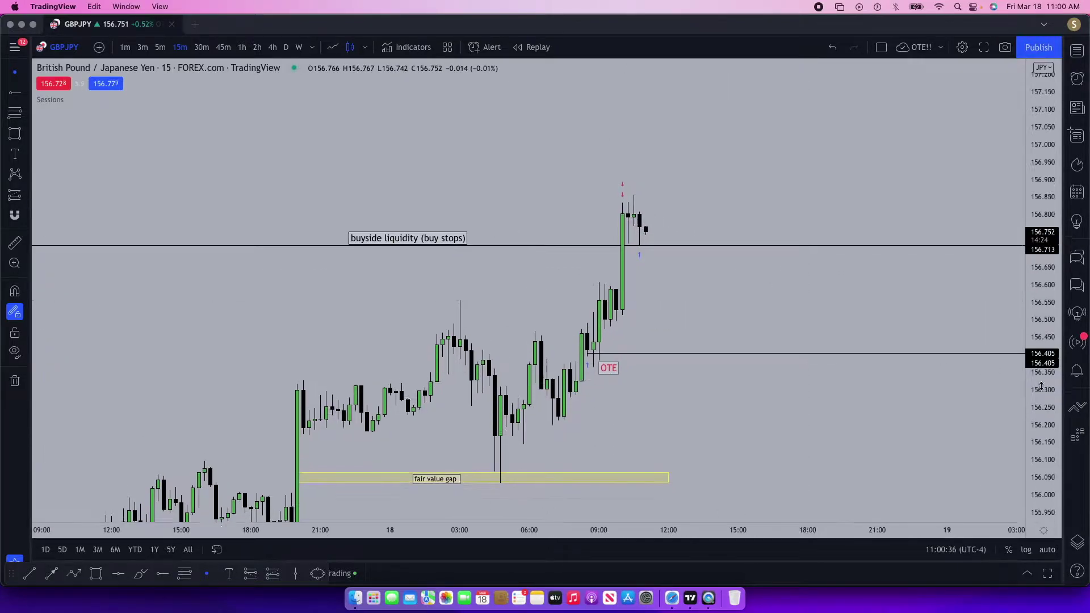
Zoom in on the GBPJPY candles around the 156.405 OTE entry ray
{"action": "scroll", "coordinate": [696, 429], "scroll_direction": "up", "scroll_amount": 2}
{"action": "scroll", "coordinate": [696, 429], "scroll_direction": "up", "scroll_amount": 1}
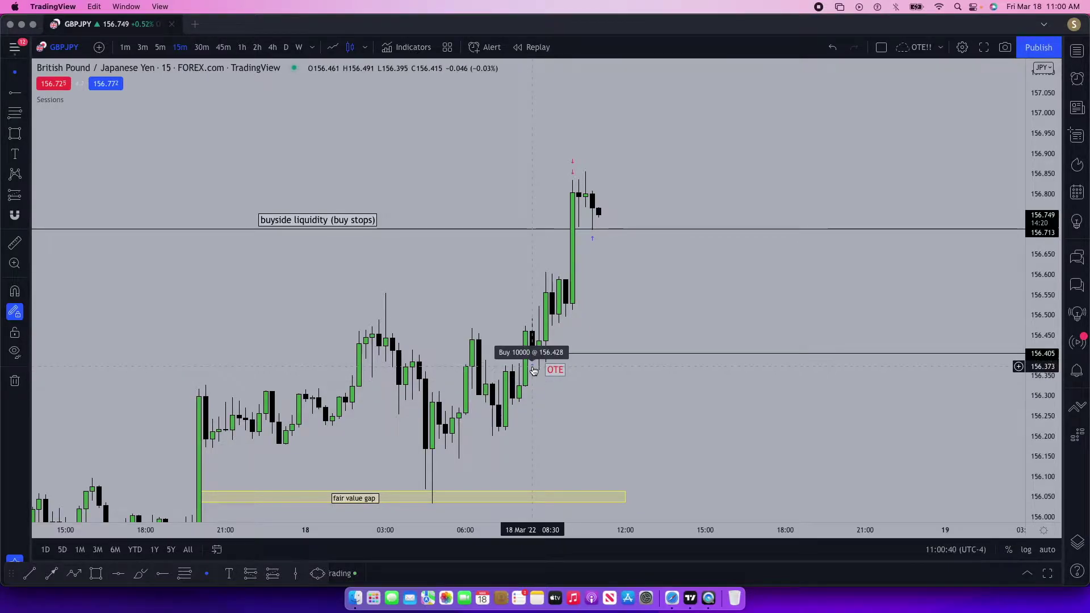
{"action": "mouse_move", "coordinate": [533, 369]}
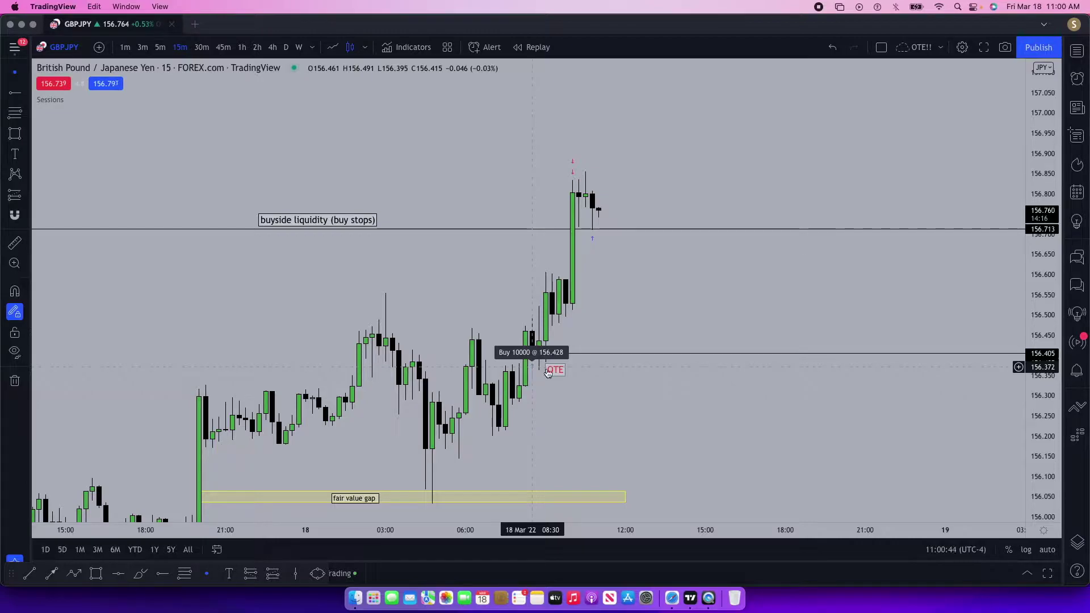
{"action": "double_click", "coordinate": [639, 356]}
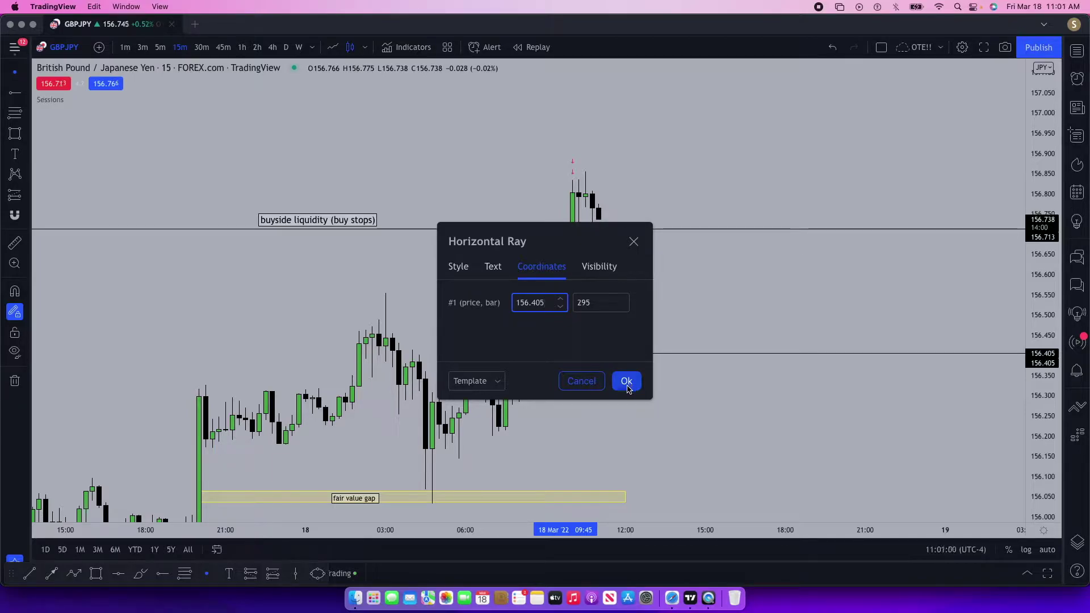
{"action": "left_click", "coordinate": [627, 381]}
{"action": "scroll", "coordinate": [642, 317], "scroll_direction": "right", "scroll_amount": 3}
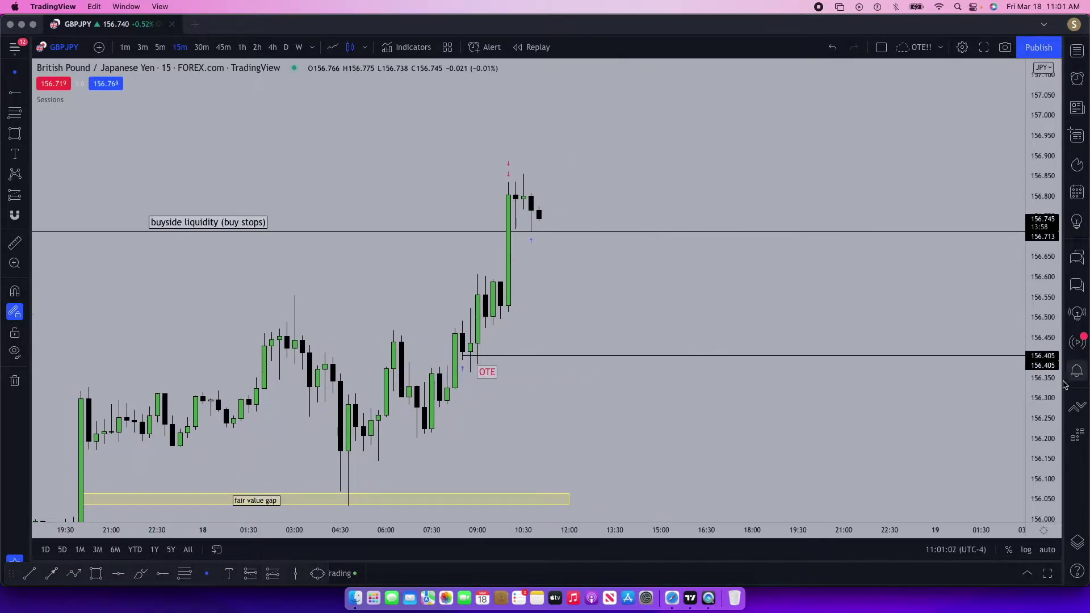
Box the candles at the OTE ray as a yellow entry zone, then zoom out to 17 March
{"action": "scroll", "coordinate": [454, 363], "scroll_direction": "left", "scroll_amount": 2}
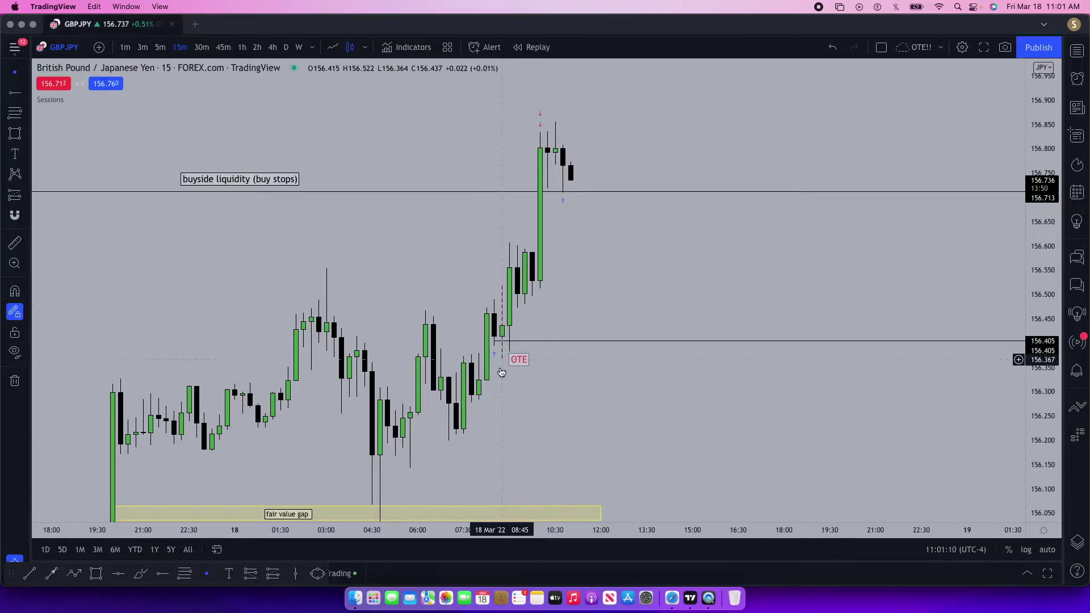
{"action": "key", "text": "alt+shift+r"}
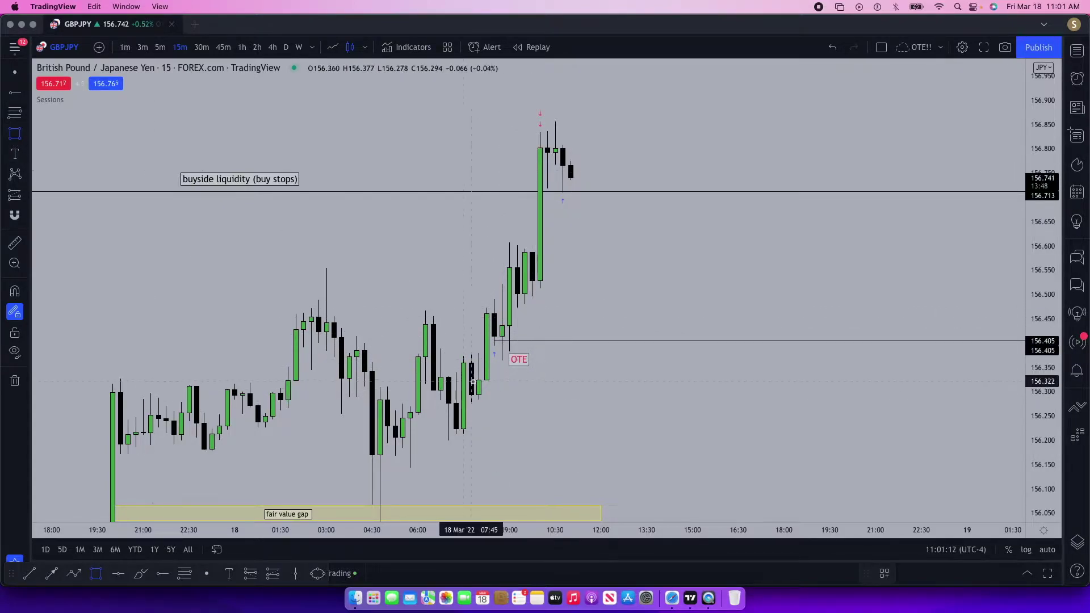
{"action": "left_click_drag", "start_coordinate": [479, 380], "coordinate": [525, 309]}
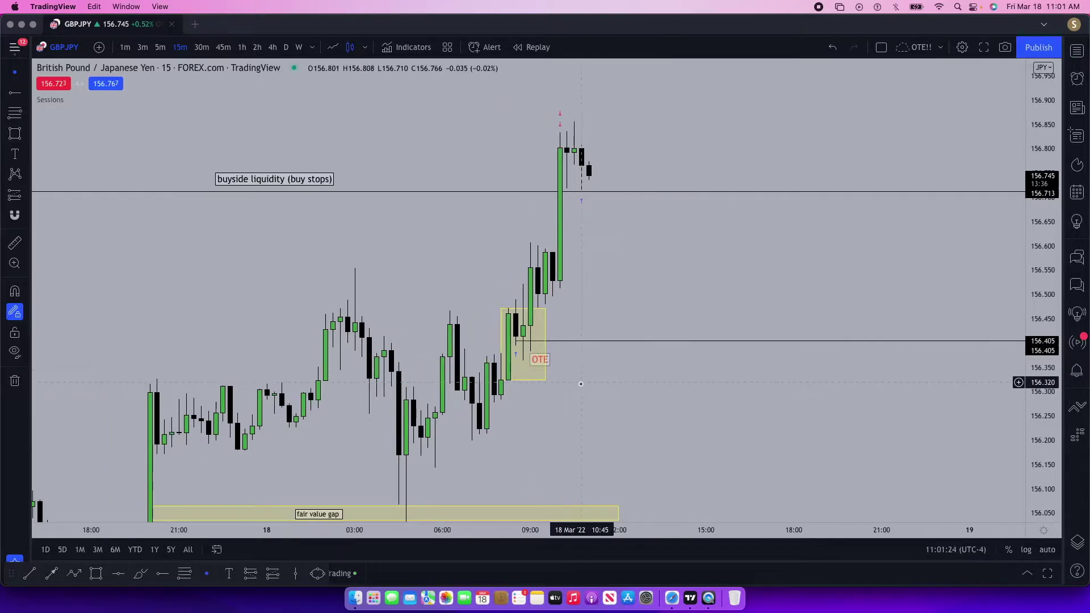
{"action": "scroll", "coordinate": [636, 370], "scroll_direction": "down", "scroll_amount": 3}
{"action": "scroll", "coordinate": [787, 407], "scroll_direction": "down", "scroll_amount": 2}
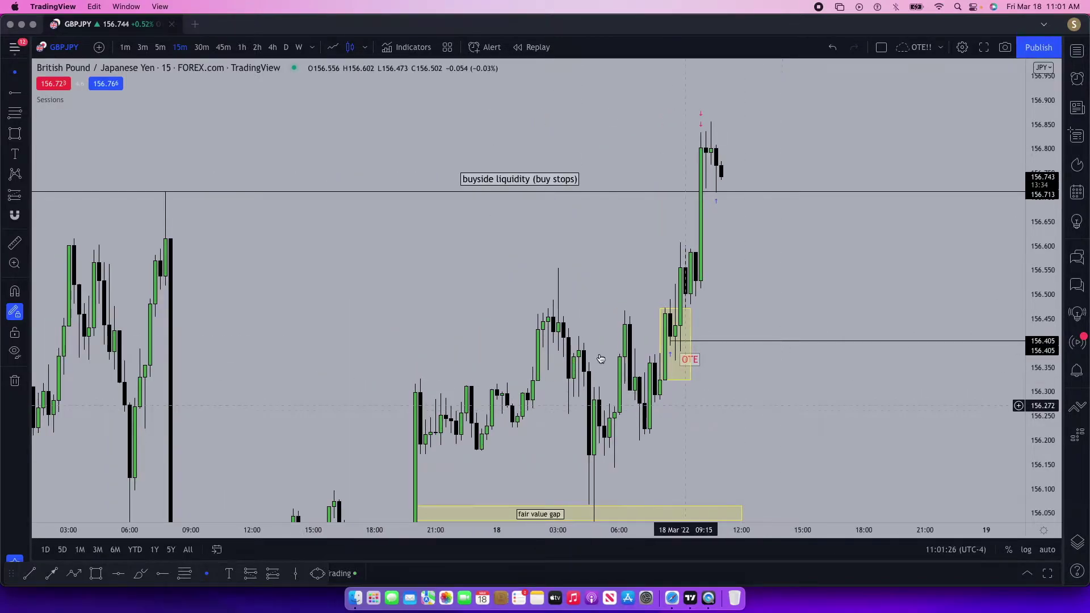
{"action": "scroll", "coordinate": [777, 407], "scroll_direction": "down", "scroll_amount": 2}
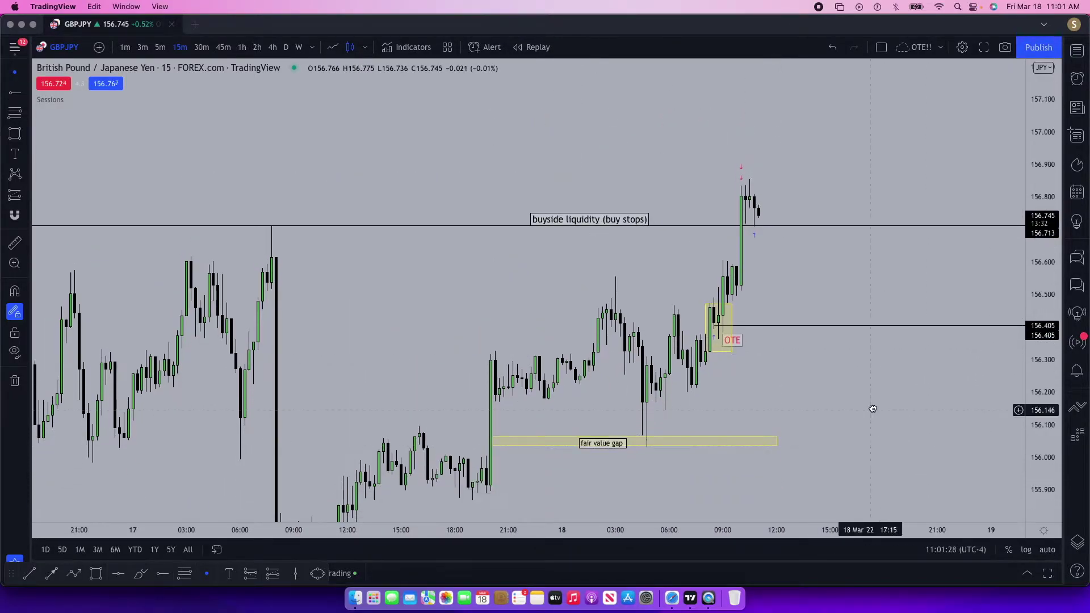
{"action": "left_click", "coordinate": [15, 136]}
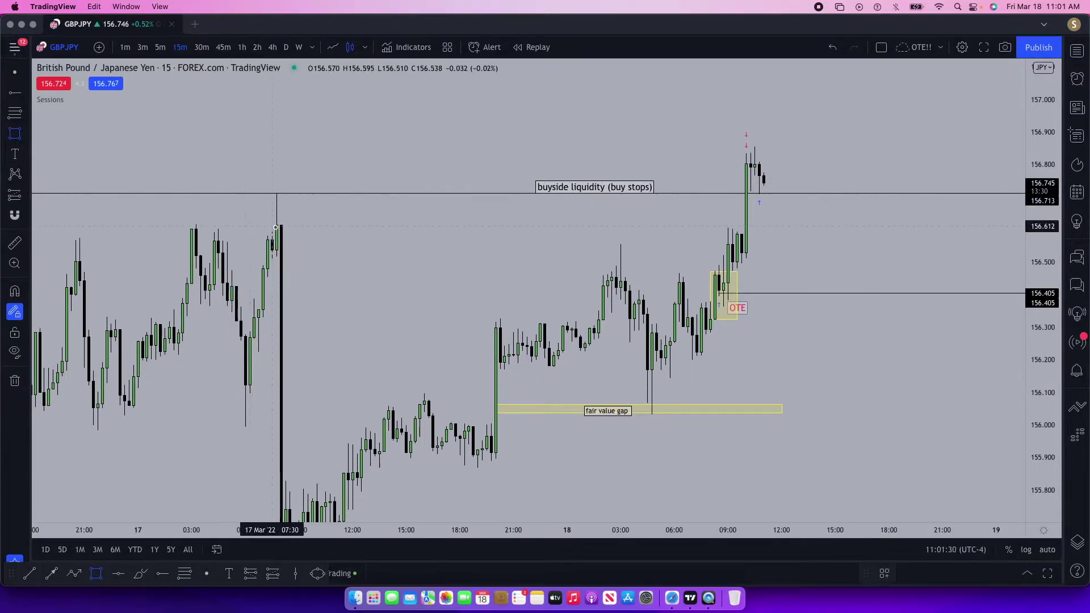
{"action": "left_click_drag", "start_coordinate": [277, 225], "coordinate": [285, 506]}
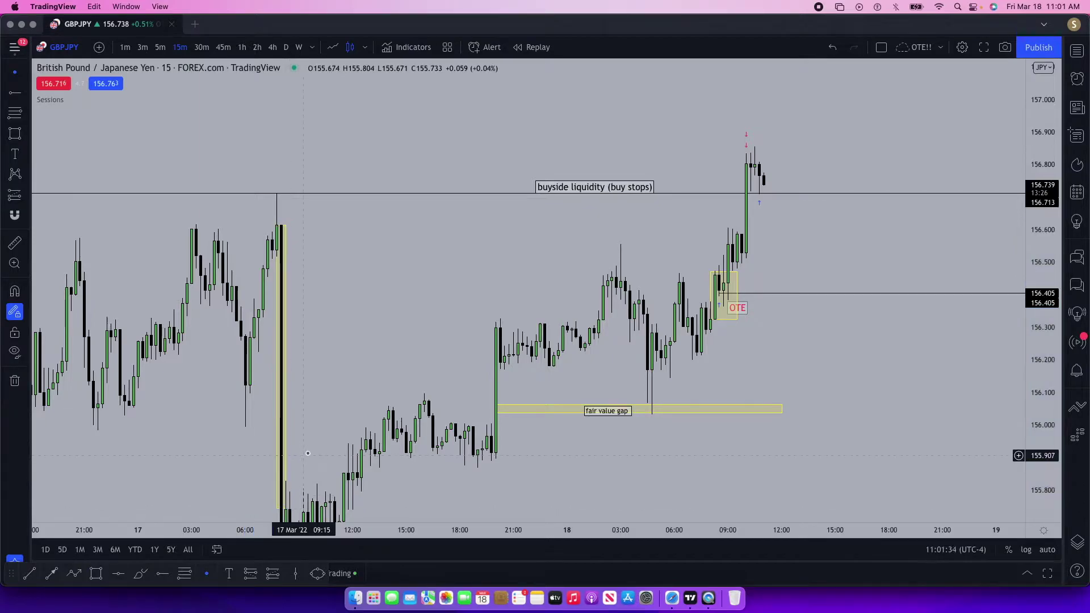
{"action": "mouse_move", "coordinate": [282, 497]}
{"action": "left_mouse_down"}
{"action": "mouse_move", "coordinate": [337, 306]}
{"action": "mouse_move", "coordinate": [328, 356]}
{"action": "left_mouse_up"}
{"action": "scroll", "coordinate": [340, 255], "scroll_direction": "up", "scroll_amount": 3}
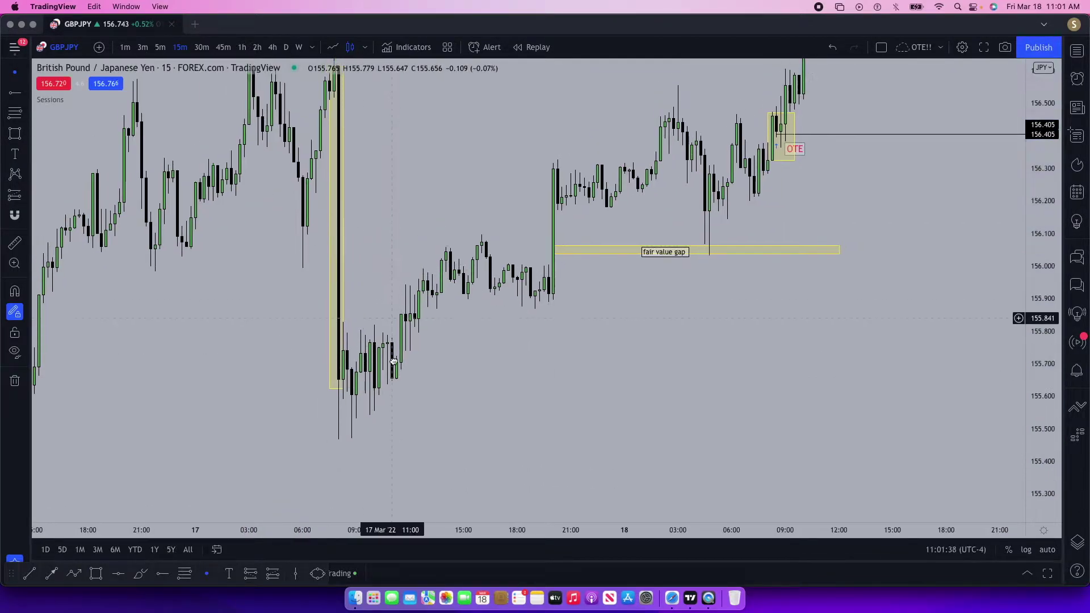
{"action": "left_click", "coordinate": [354, 172]}
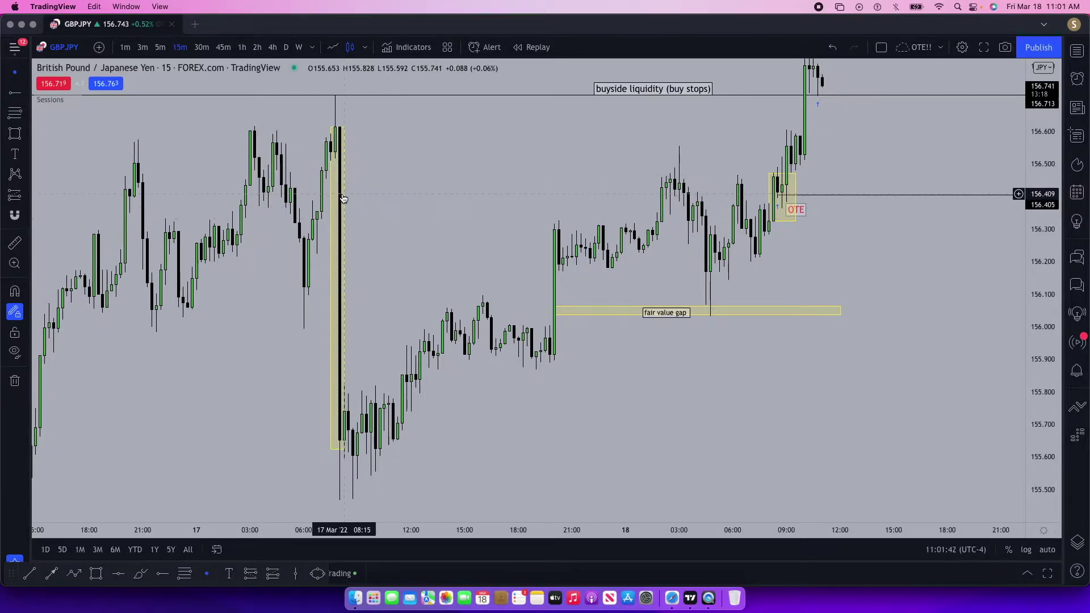
{"action": "scroll", "coordinate": [364, 250], "scroll_direction": "down", "scroll_amount": 2}
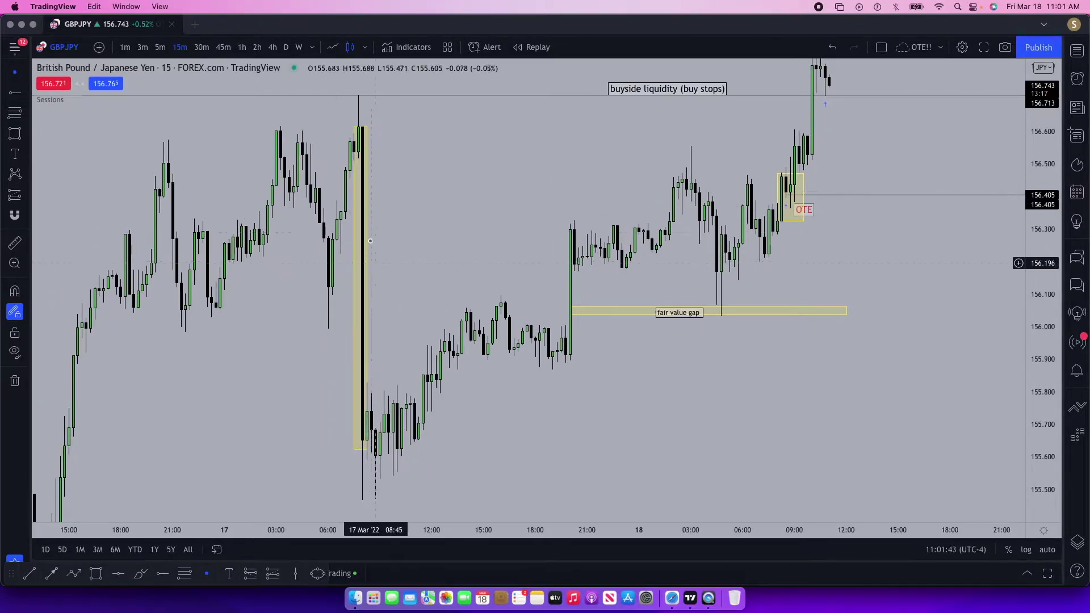
{"action": "right_click", "coordinate": [366, 274]}
{"action": "left_click", "coordinate": [369, 273]}
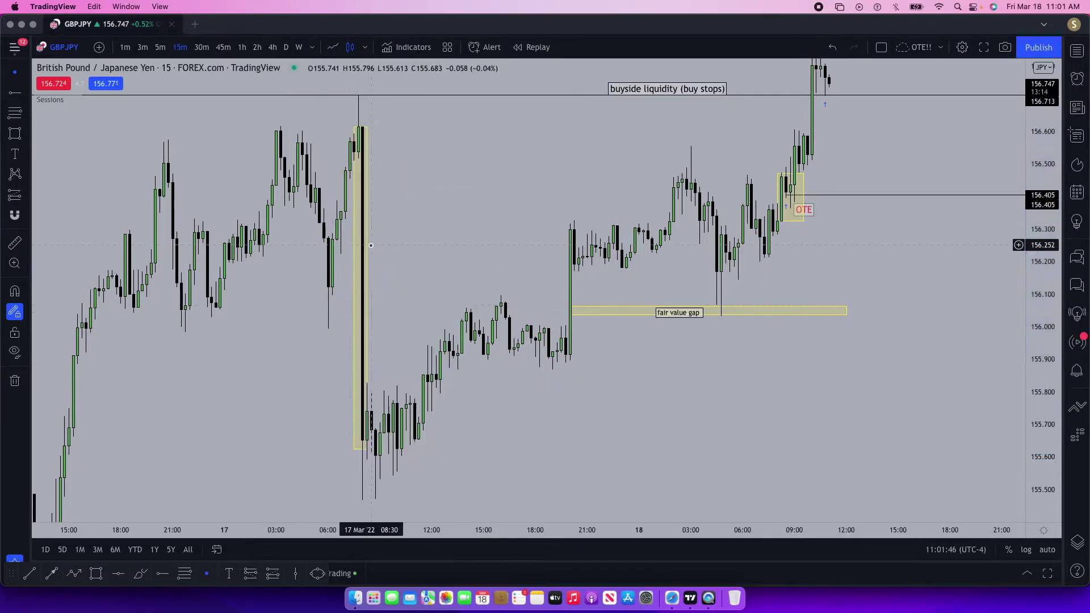
{"action": "right_click", "coordinate": [366, 214]}
{"action": "left_click", "coordinate": [395, 366]}
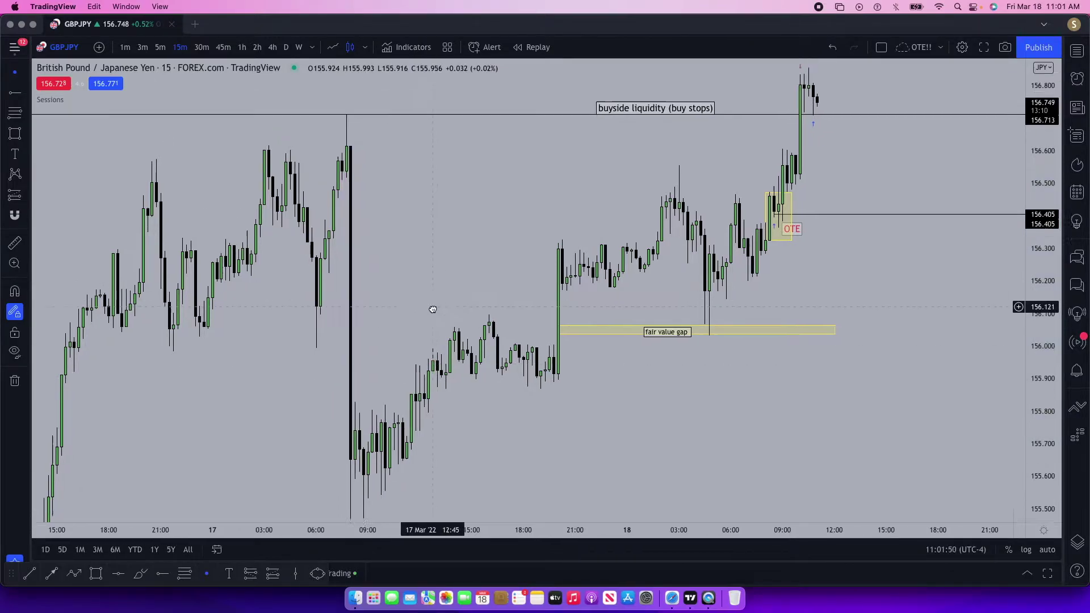
{"action": "left_click_drag", "start_coordinate": [397, 329], "coordinate": [379, 364]}
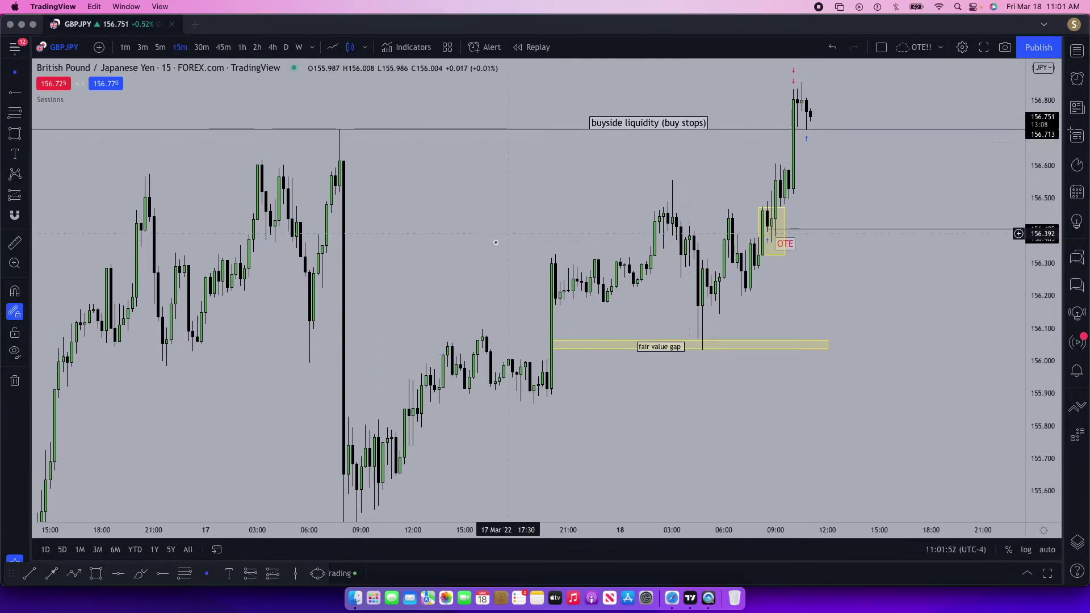
{"action": "left_click_drag", "start_coordinate": [482, 241], "coordinate": [465, 261]}
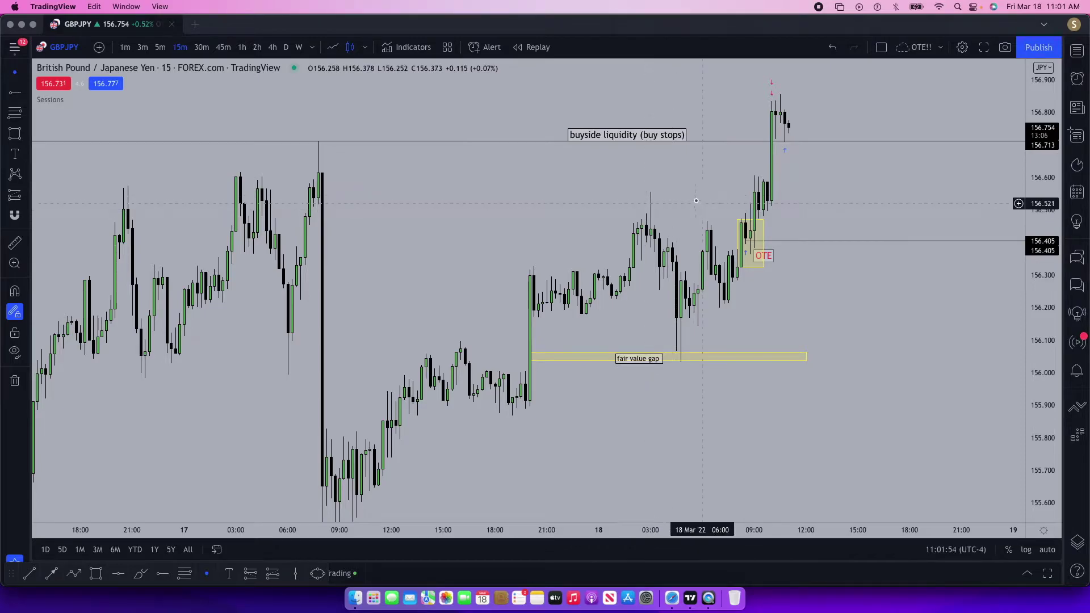
{"action": "scroll", "coordinate": [651, 229], "scroll_direction": "left", "scroll_amount": 3}
{"action": "scroll", "coordinate": [650, 229], "scroll_direction": "down", "scroll_amount": 2}
{"action": "scroll", "coordinate": [565, 239], "scroll_direction": "down", "scroll_amount": 2}
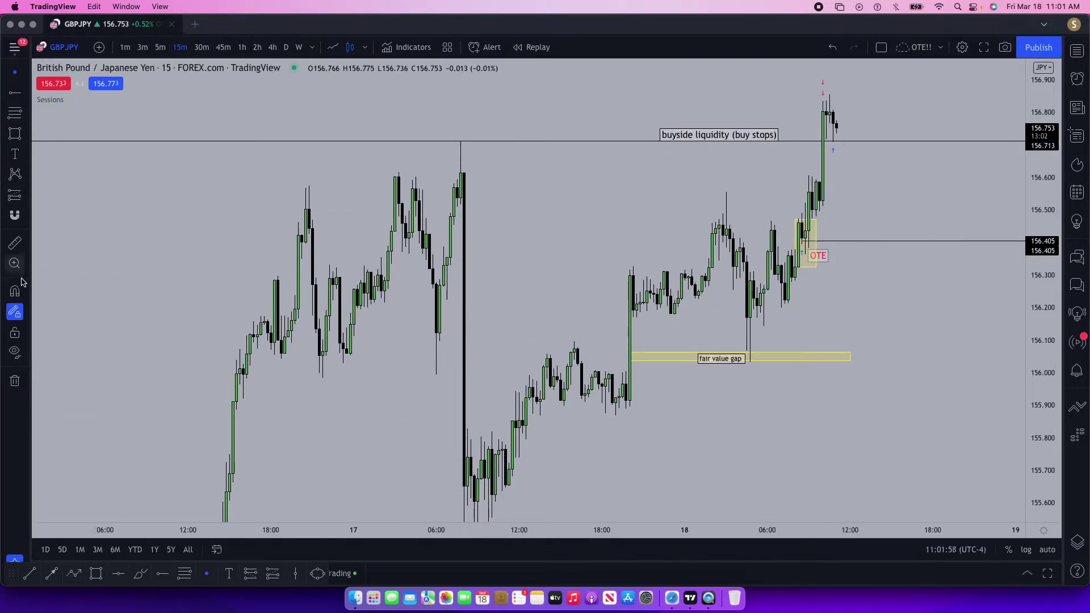
Circle the 17 March swing high on the buyside liquidity line with a grey ellipse
{"action": "left_click", "coordinate": [316, 575]}
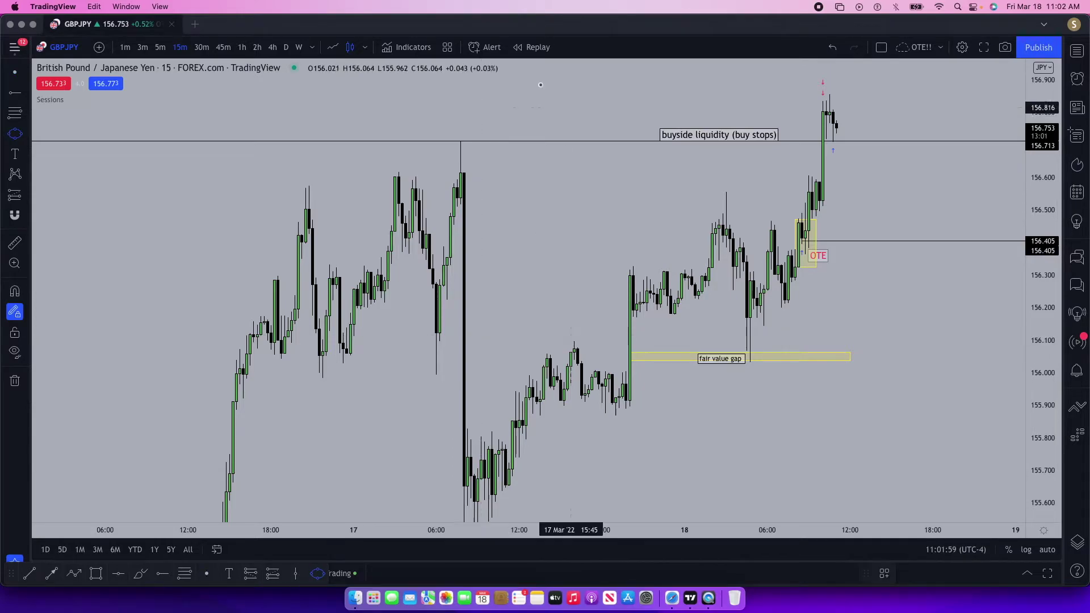
{"action": "left_click", "coordinate": [452, 140]}
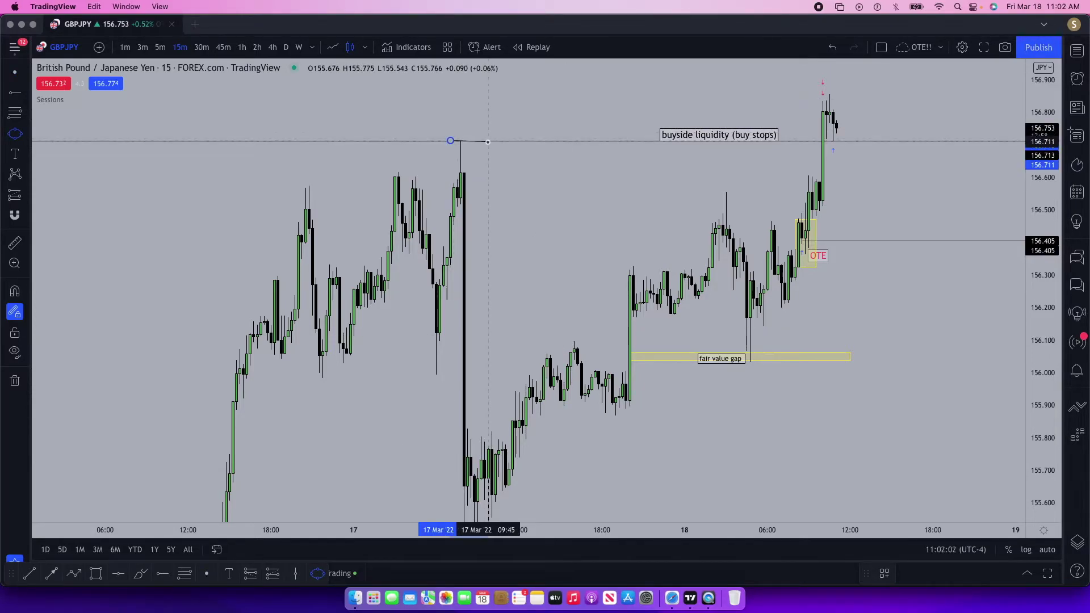
{"action": "left_click", "coordinate": [489, 170]}
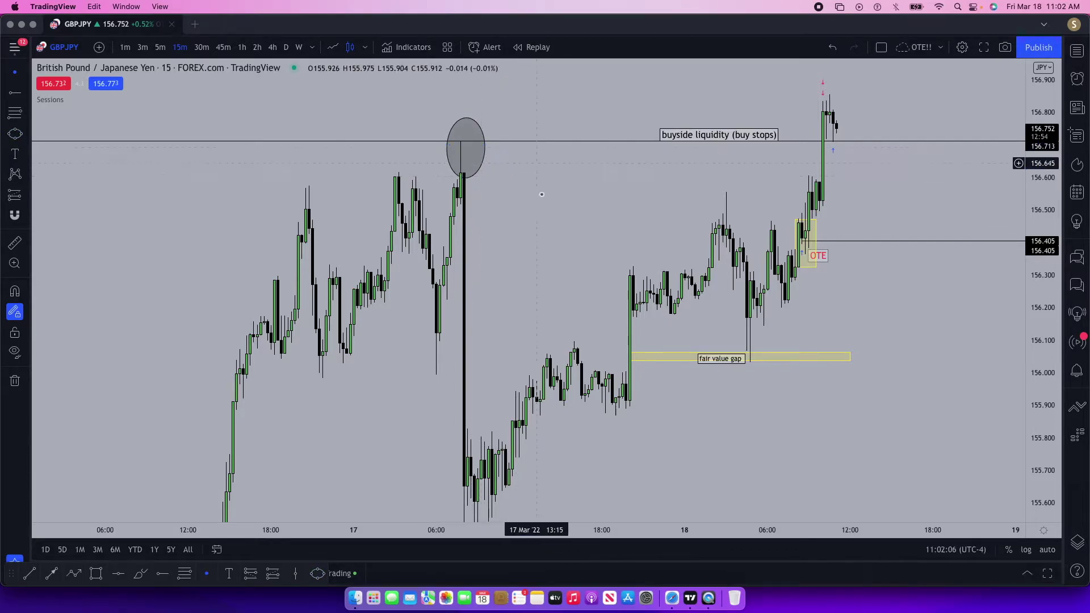
{"action": "left_click_drag", "start_coordinate": [495, 231], "coordinate": [478, 256]}
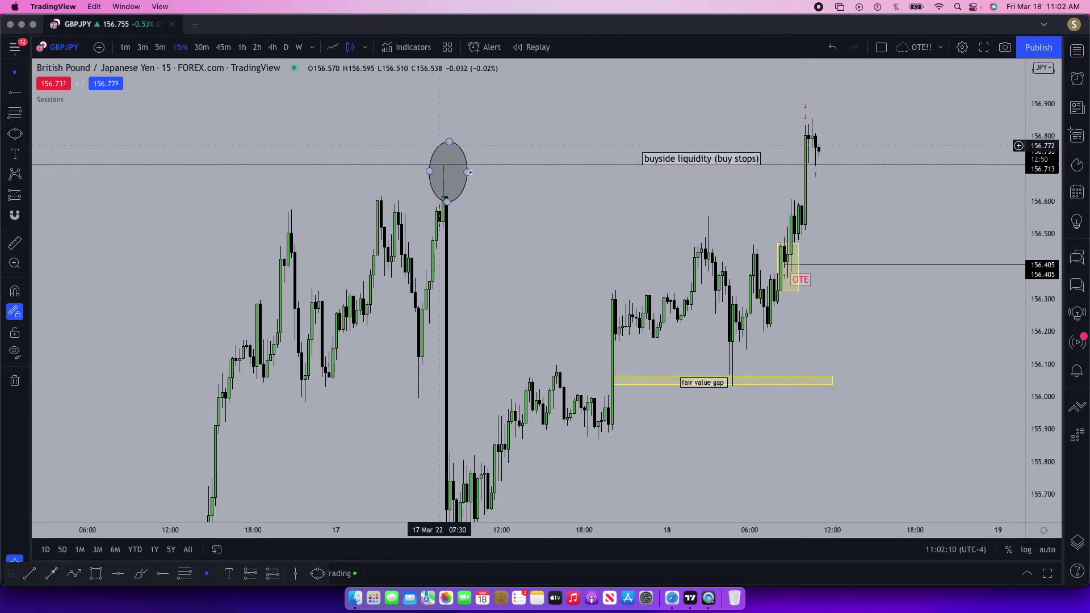
{"action": "scroll", "coordinate": [750, 164], "scroll_direction": "up", "scroll_amount": 1}
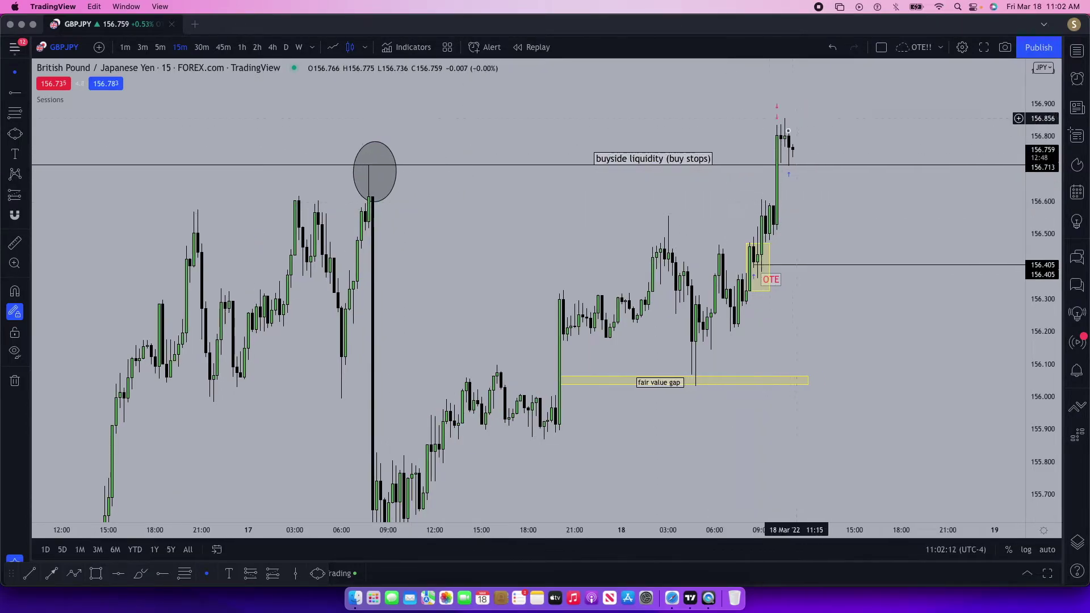
{"action": "scroll", "coordinate": [748, 168], "scroll_direction": "up", "scroll_amount": 1}
{"action": "scroll", "coordinate": [681, 199], "scroll_direction": "up", "scroll_amount": 1}
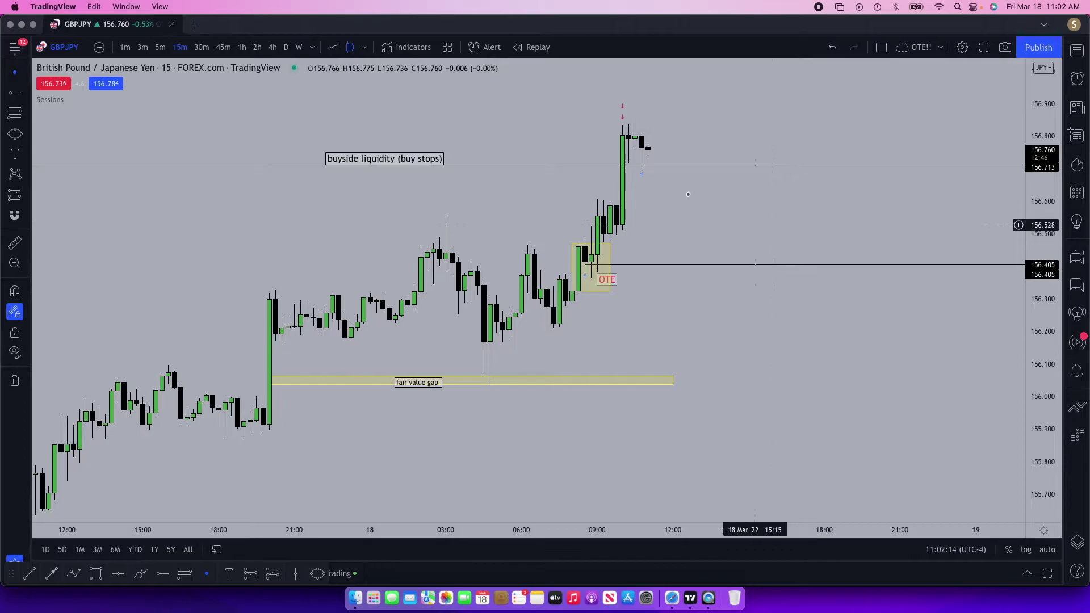
{"action": "scroll", "coordinate": [638, 223], "scroll_direction": "down", "scroll_amount": 1}
{"action": "scroll", "coordinate": [648, 239], "scroll_direction": "down", "scroll_amount": 1}
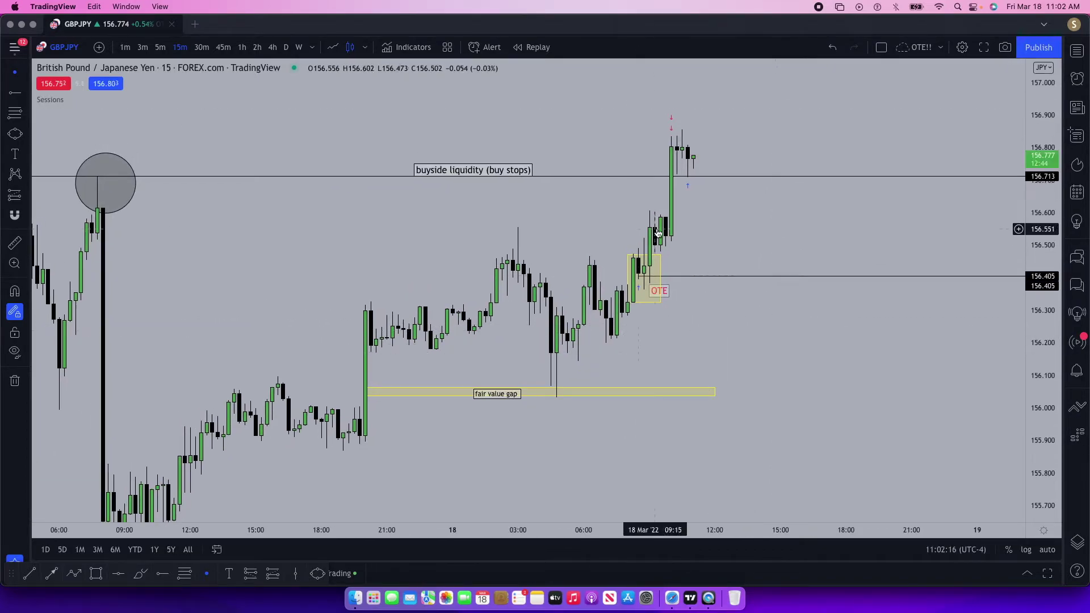
{"action": "left_click", "coordinate": [669, 297]}
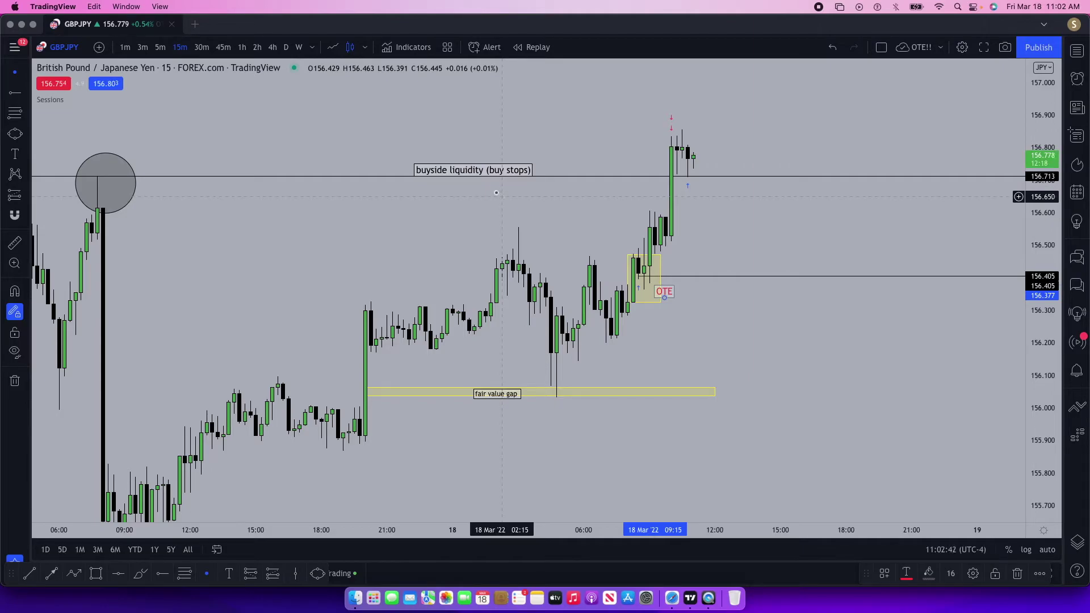
Stretch the price scale and pan so the 18 March rally fills the chart height
{"action": "scroll", "coordinate": [496, 193], "scroll_direction": "right", "scroll_amount": 5}
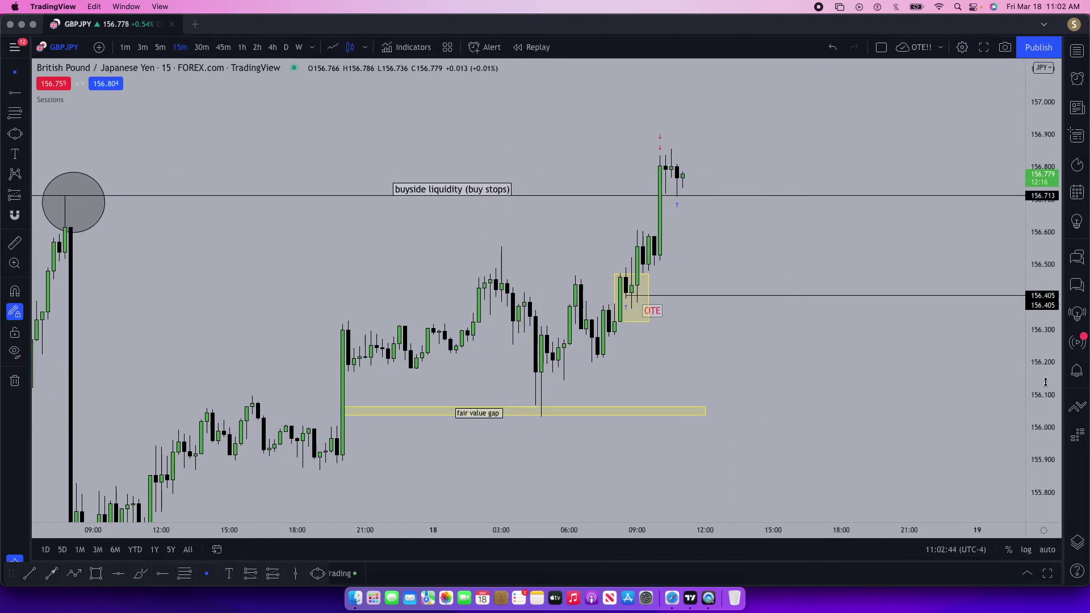
{"action": "left_click_drag", "start_coordinate": [1046, 383], "coordinate": [1046, 340]}
{"action": "scroll", "coordinate": [738, 310], "scroll_direction": "right", "scroll_amount": 3}
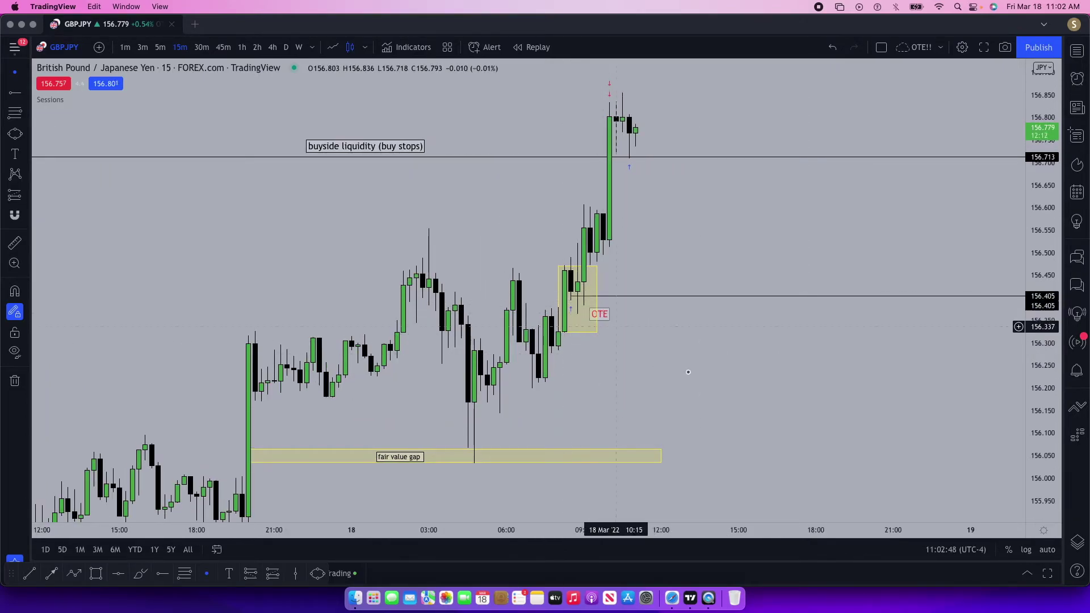
{"action": "scroll", "coordinate": [637, 187], "scroll_direction": "up", "scroll_amount": 3}
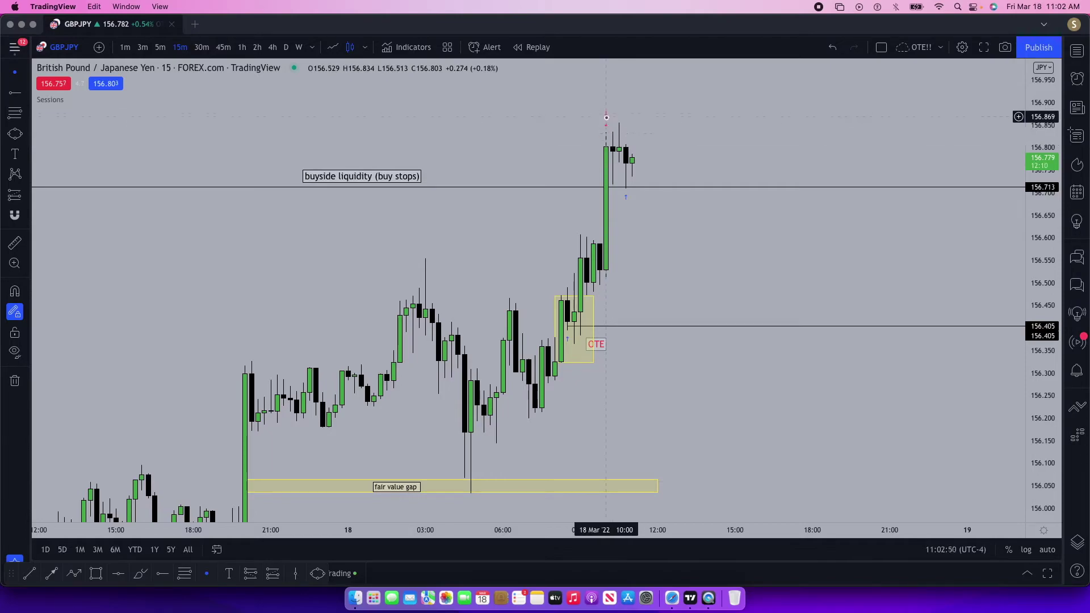
Measure the rally upward from the OTE level, then dismiss the measurement
{"action": "key", "text": "shift"}
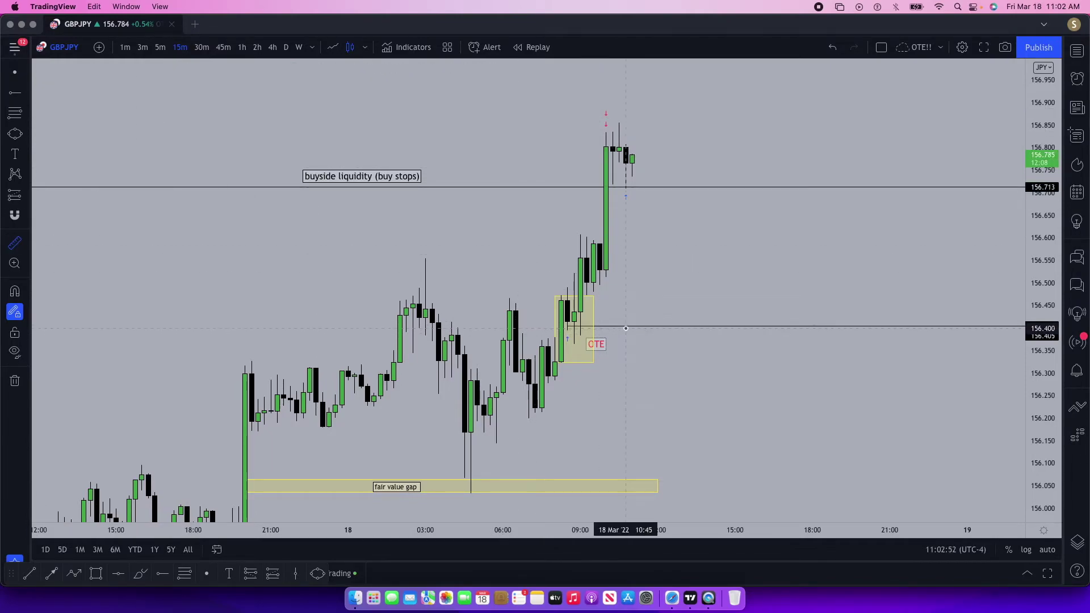
{"action": "left_click", "coordinate": [627, 327]}
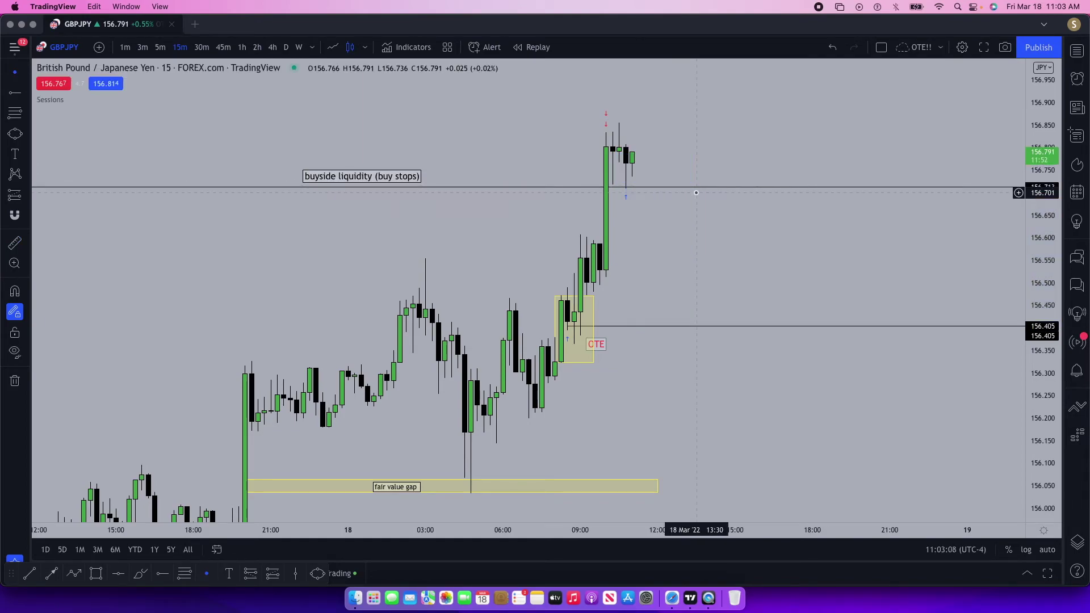
{"action": "key", "text": "Escape"}
Shift the buyside liquidity label slightly left along its line and reframe the chart
{"action": "scroll", "coordinate": [614, 223], "scroll_direction": "down", "scroll_amount": 2}
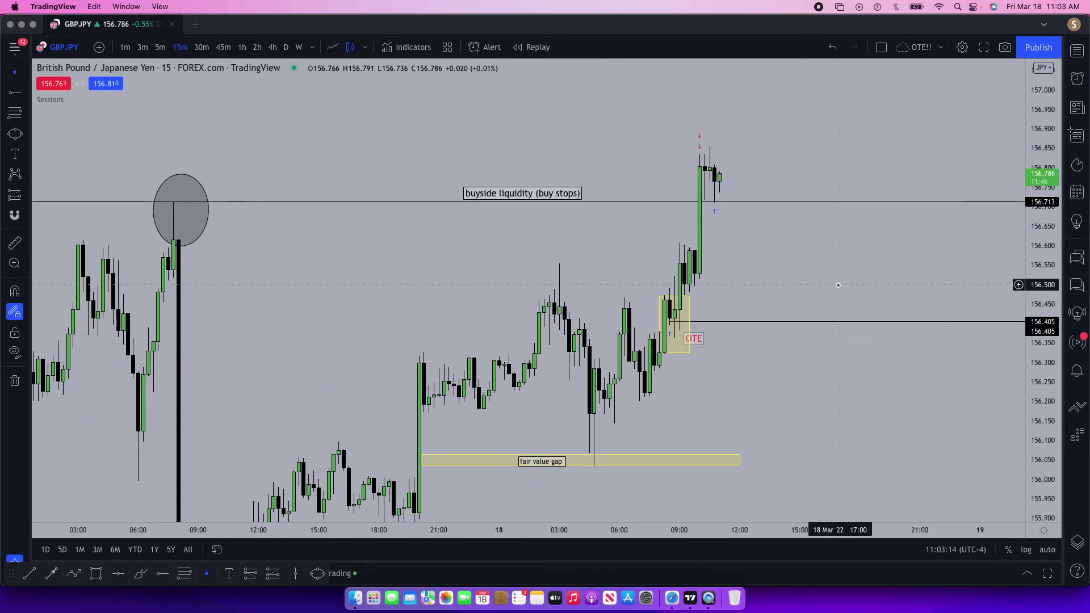
{"action": "scroll", "coordinate": [822, 290], "scroll_direction": "right", "scroll_amount": 1}
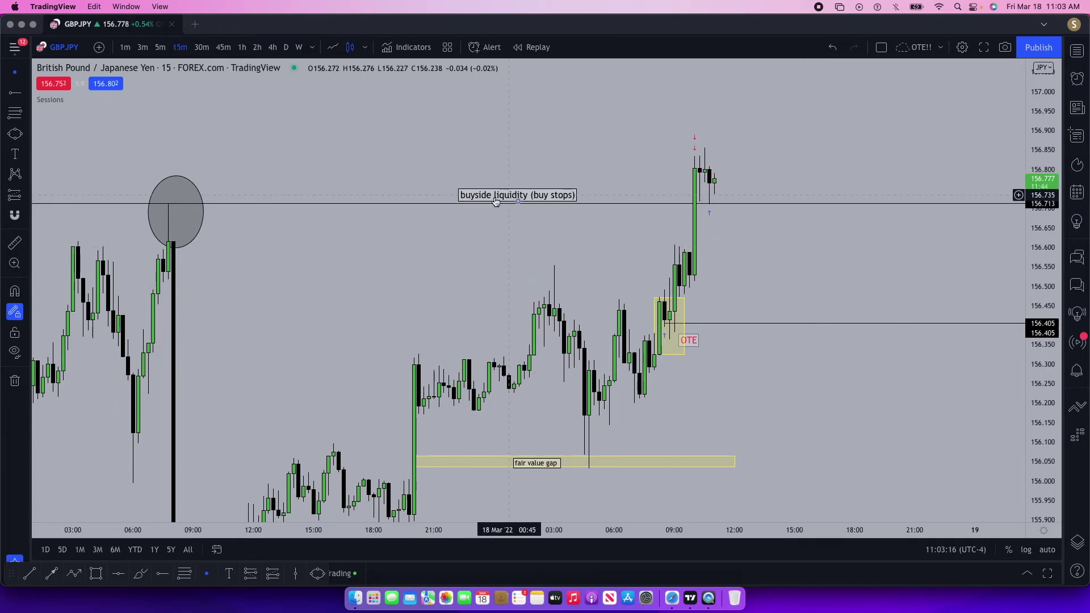
{"action": "left_click_drag", "start_coordinate": [509, 204], "coordinate": [494, 205]}
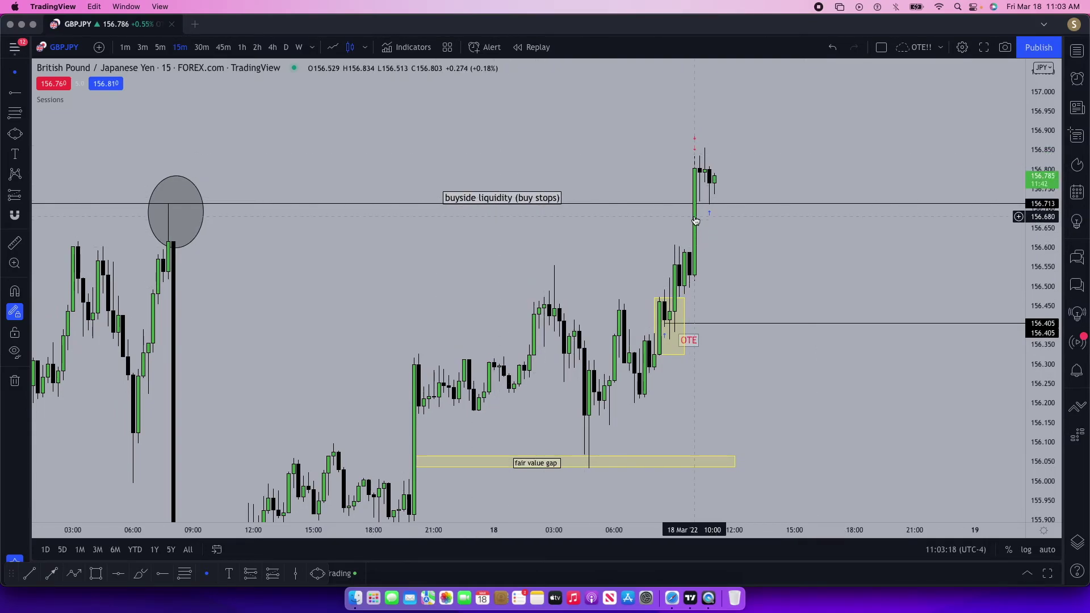
{"action": "scroll", "coordinate": [498, 243], "scroll_direction": "left", "scroll_amount": 1}
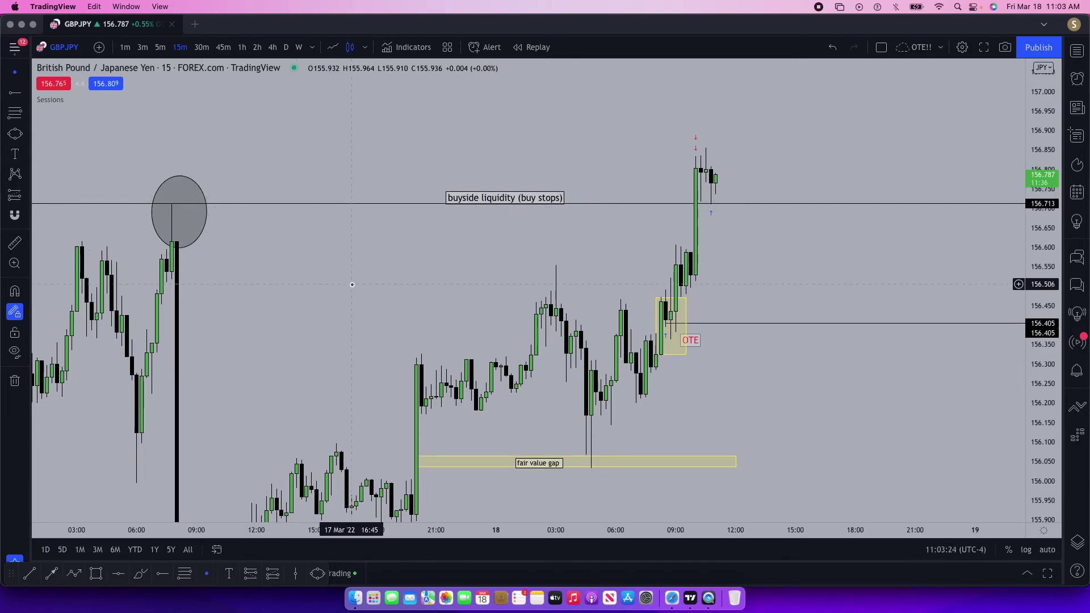
{"action": "left_click_drag", "start_coordinate": [363, 294], "coordinate": [369, 279]}
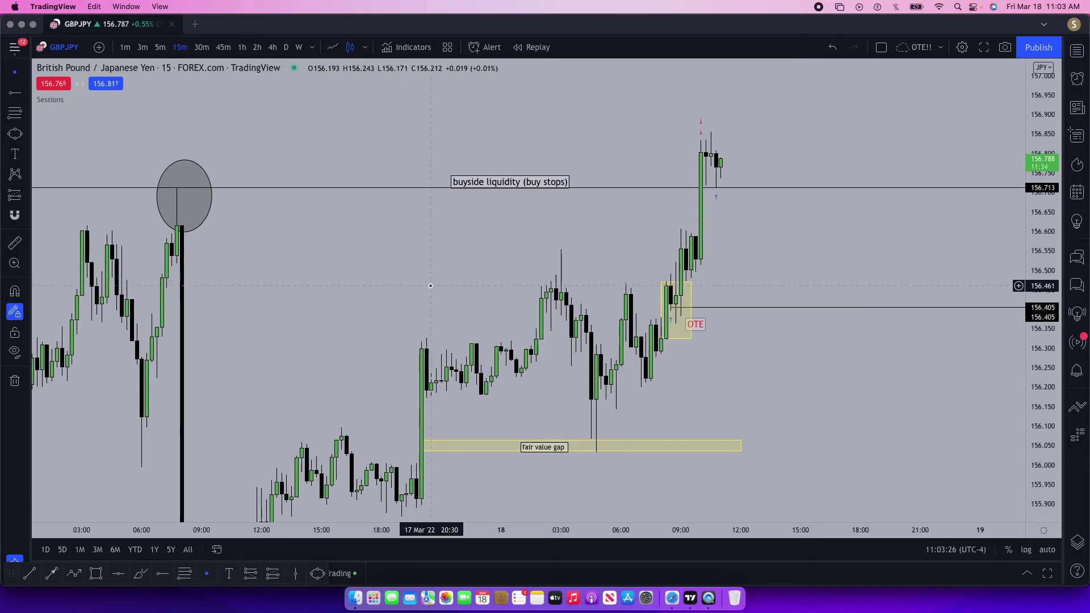